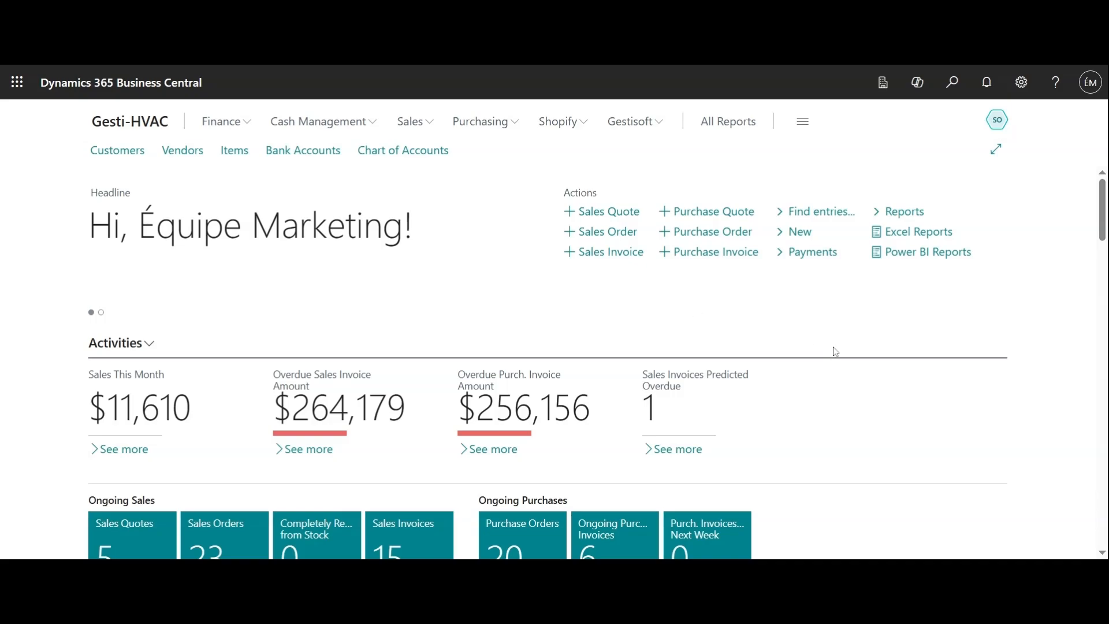
Step: Search for "aged acc" and open the Aged Accounts Payable report's request page
{"action": "left_click", "coordinate": [952, 90]}
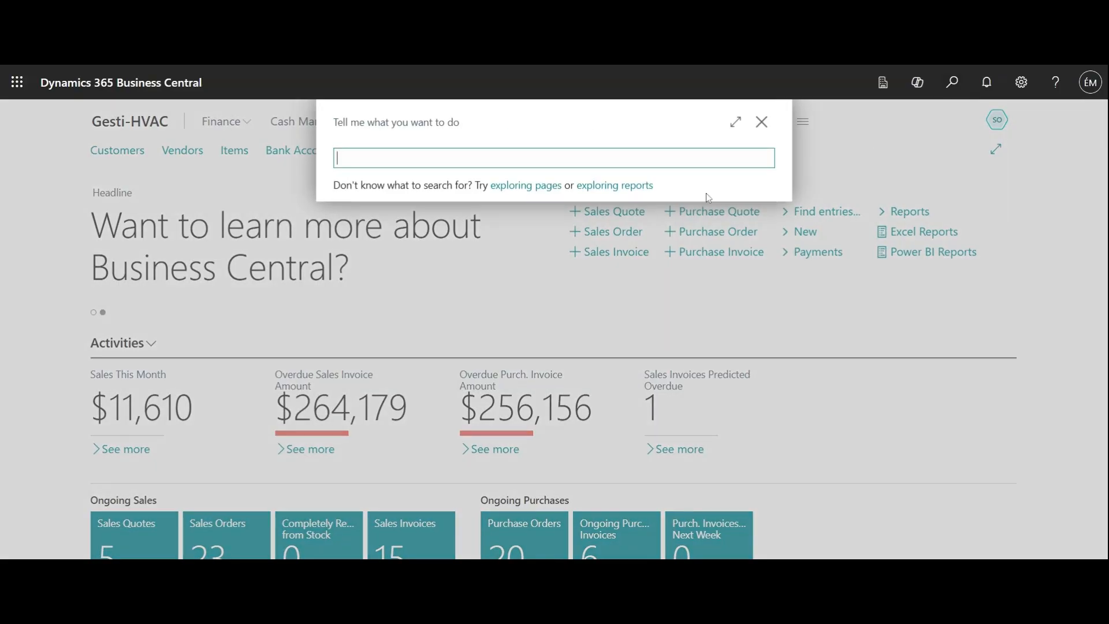
{"action": "type", "text": "aged"}
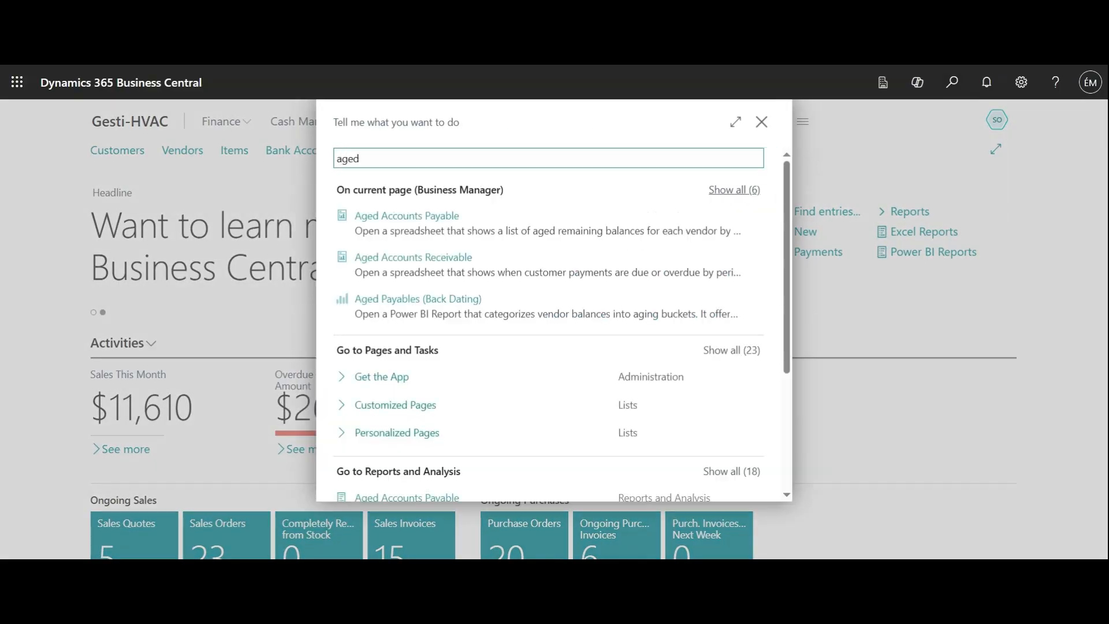
{"action": "type", "text": " acc"}
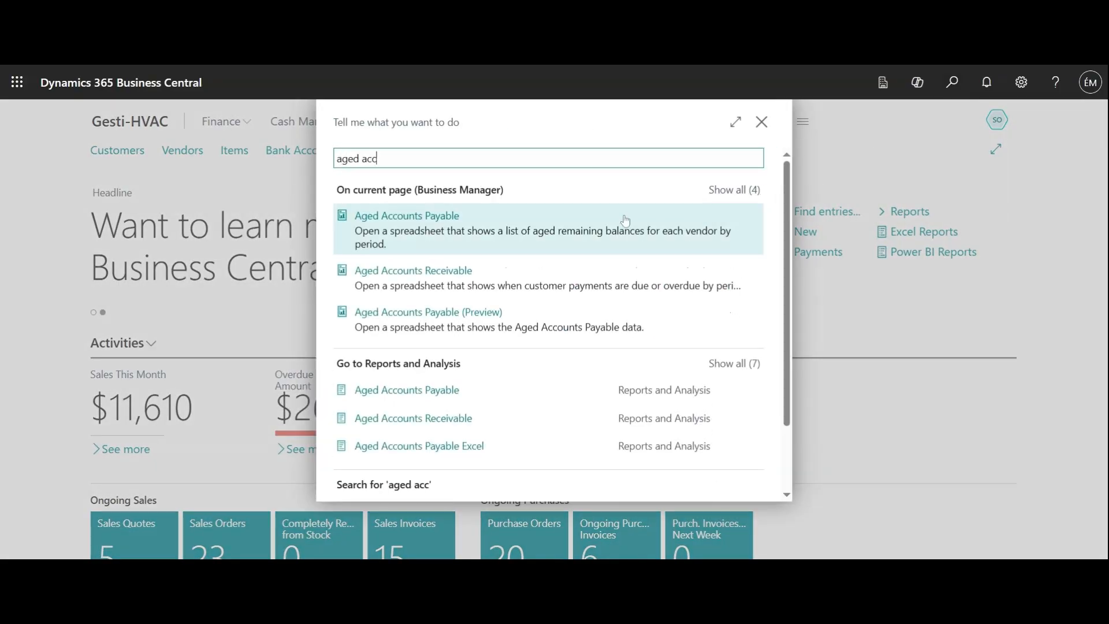
{"action": "left_click", "coordinate": [417, 388]}
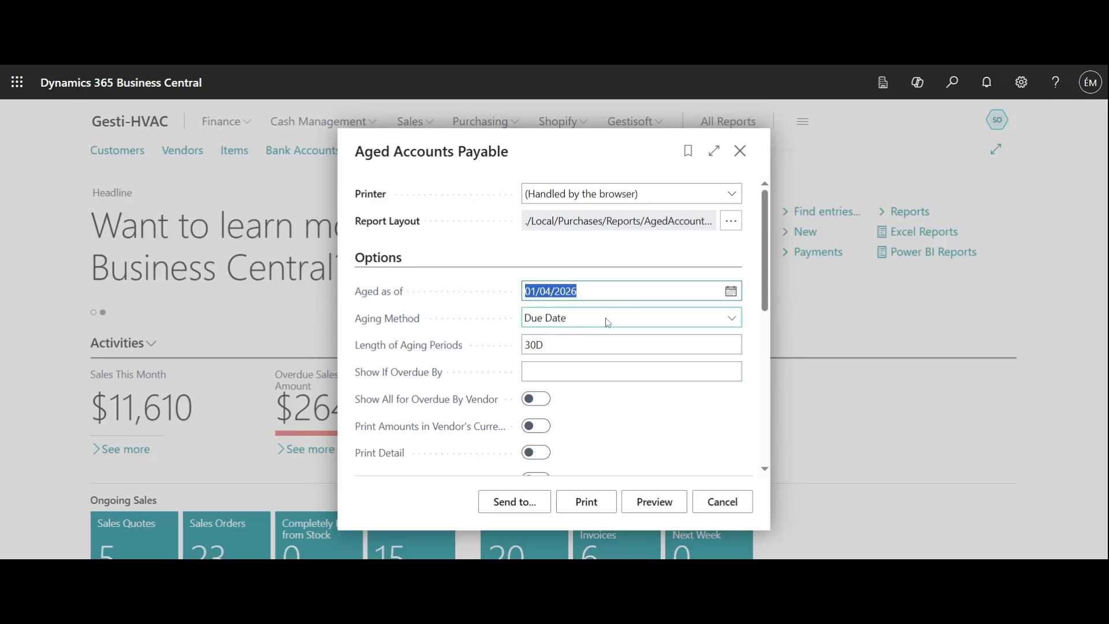
Step: Preview the Aged Accounts Payable report by due date, with amounts printed in the vendor's currency
{"action": "left_click", "coordinate": [731, 323]}
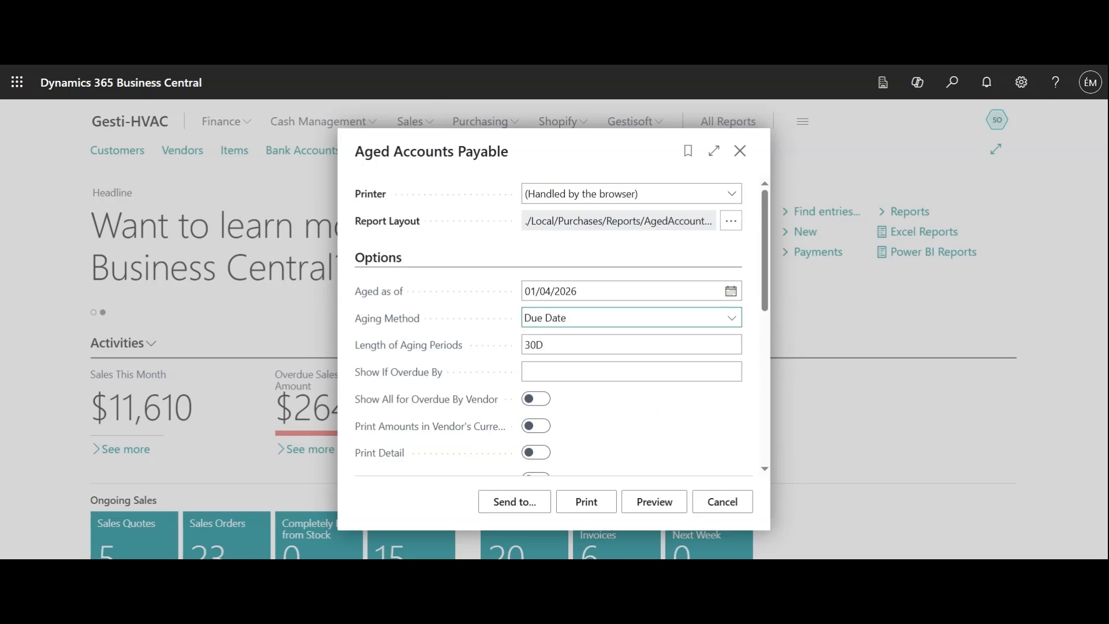
{"action": "key", "text": "Tab"}
{"action": "scroll", "coordinate": [689, 396], "scroll_direction": "down", "scroll_amount": 1}
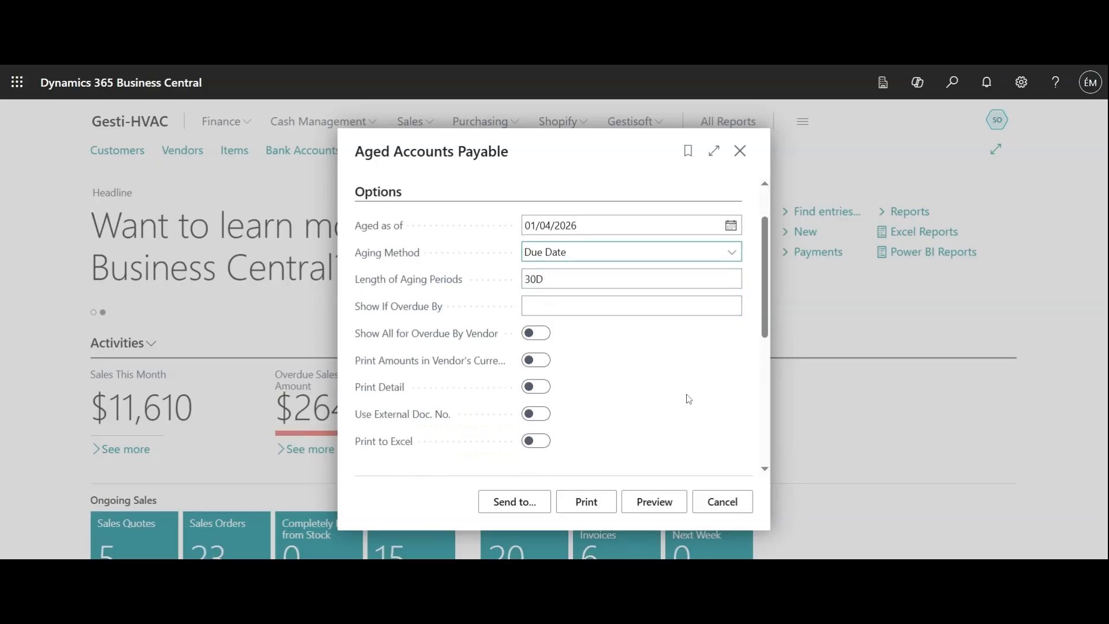
{"action": "left_click", "coordinate": [543, 358]}
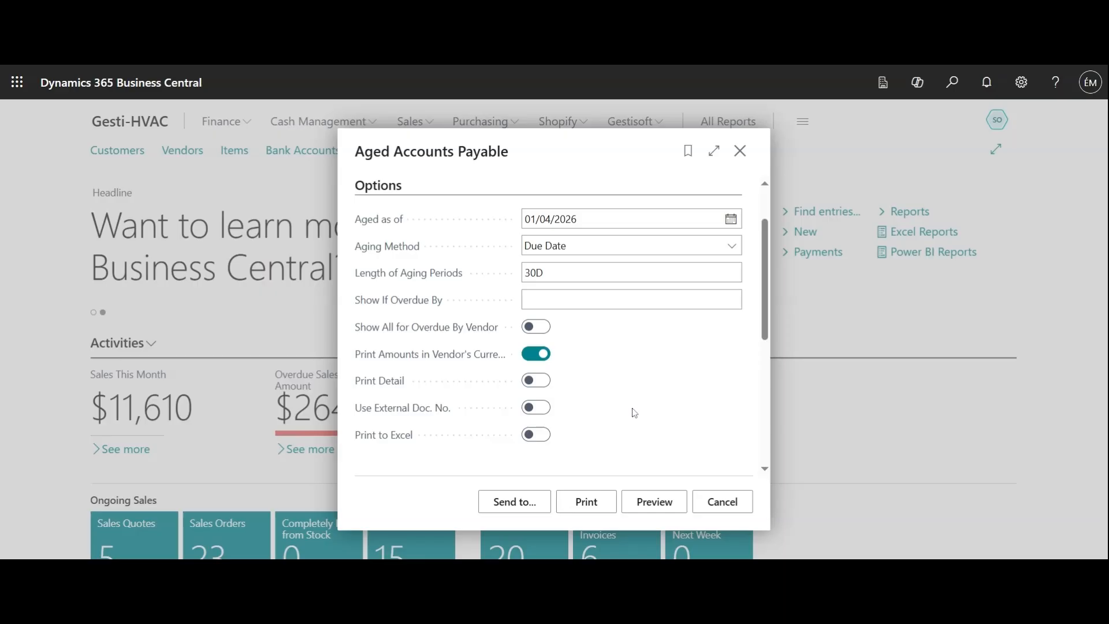
{"action": "left_click", "coordinate": [663, 511]}
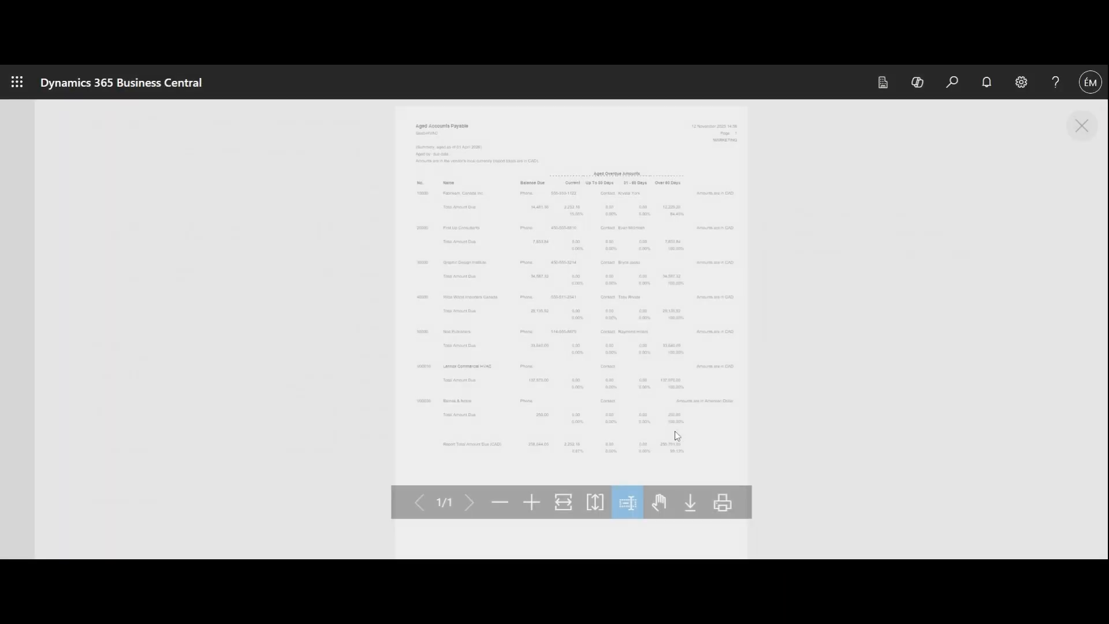
Step: Examine the vendors' balances due, aging columns and currencies in the enlarged report preview, and close the report
{"action": "left_click", "coordinate": [531, 502]}
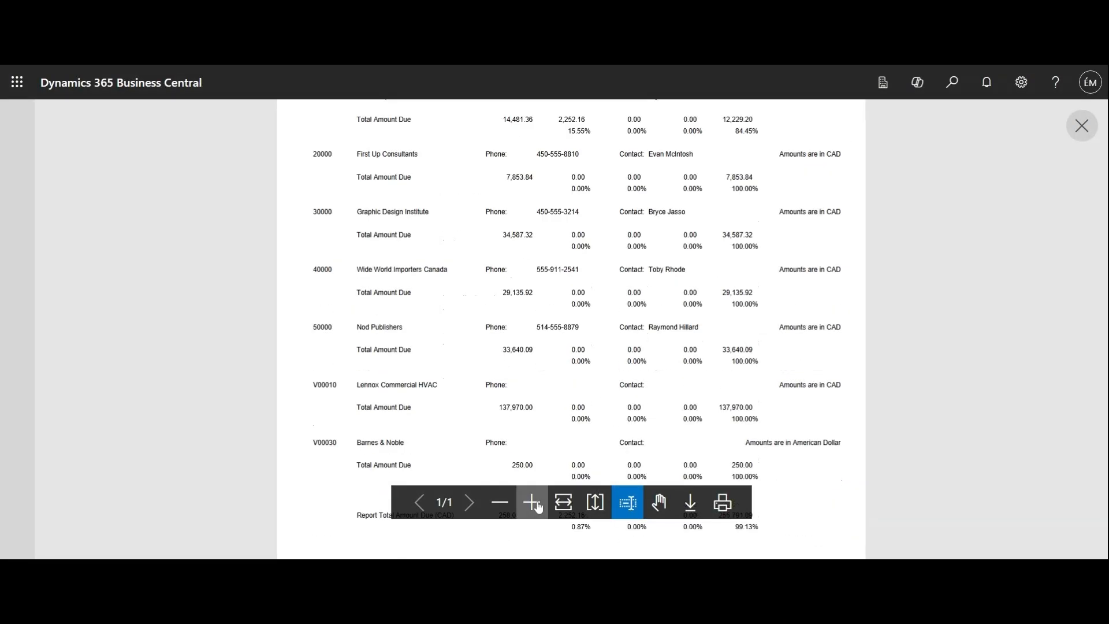
{"action": "left_click", "coordinate": [532, 501]}
{"action": "scroll", "coordinate": [670, 393], "scroll_direction": "down", "scroll_amount": 4}
{"action": "scroll", "coordinate": [670, 393], "scroll_direction": "up", "scroll_amount": 5}
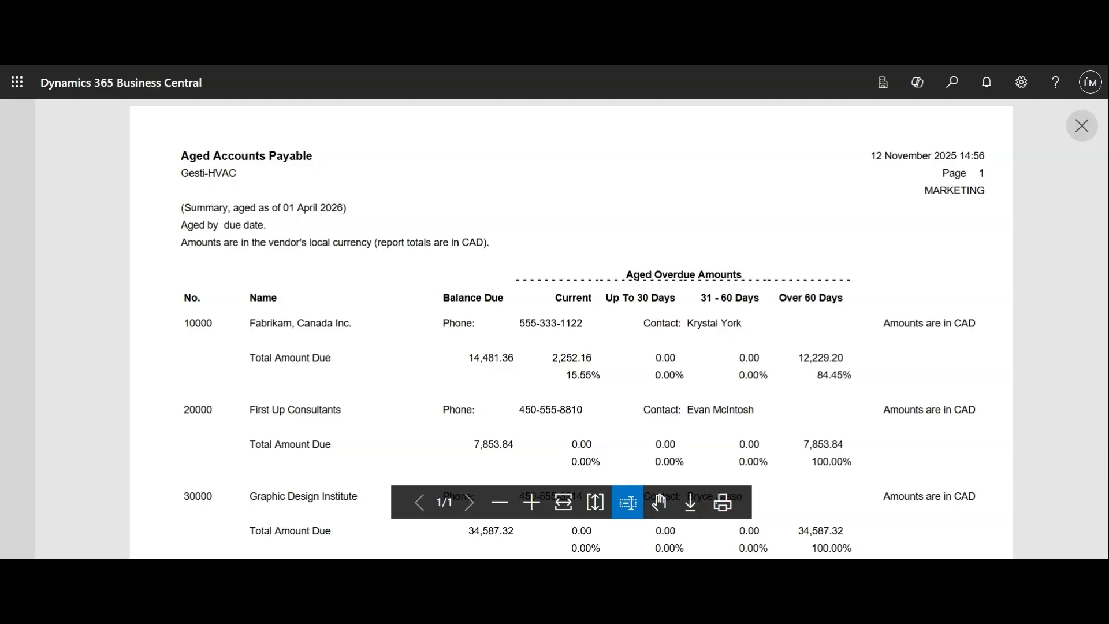
{"action": "scroll", "coordinate": [703, 359], "scroll_direction": "down", "scroll_amount": 1}
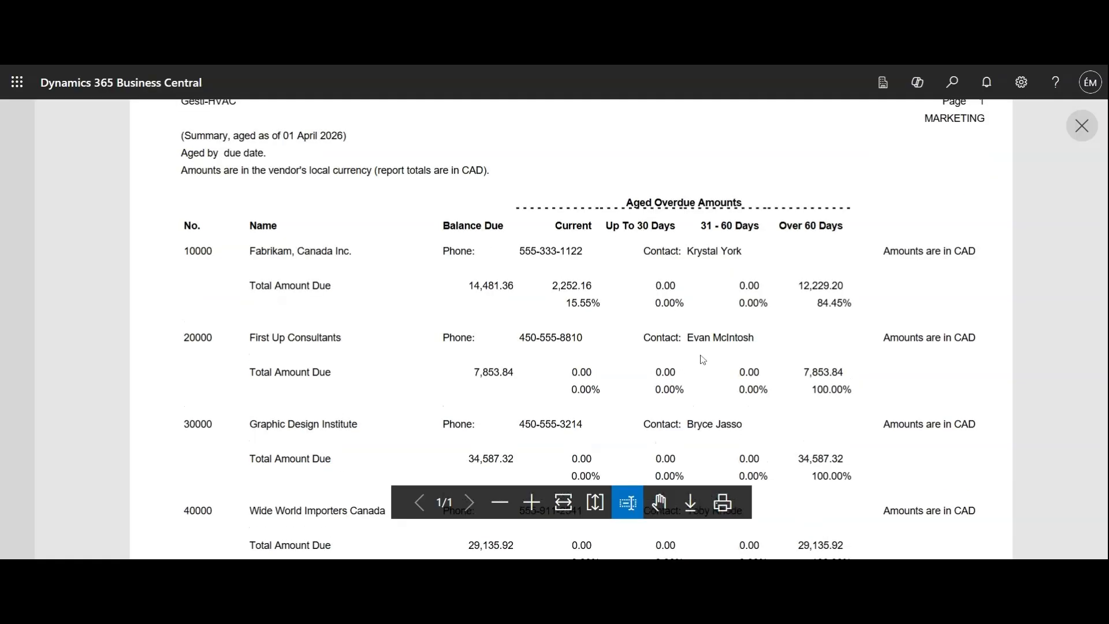
{"action": "scroll", "coordinate": [699, 360], "scroll_direction": "down", "scroll_amount": 3}
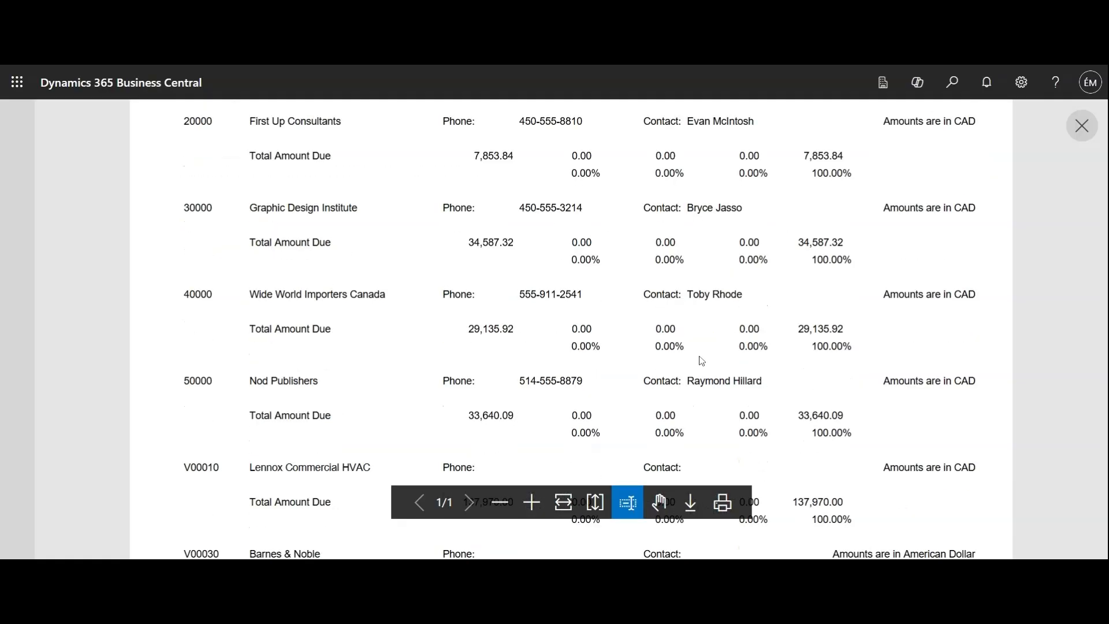
{"action": "left_click", "coordinate": [1082, 127]}
{"action": "left_click", "coordinate": [741, 151]}
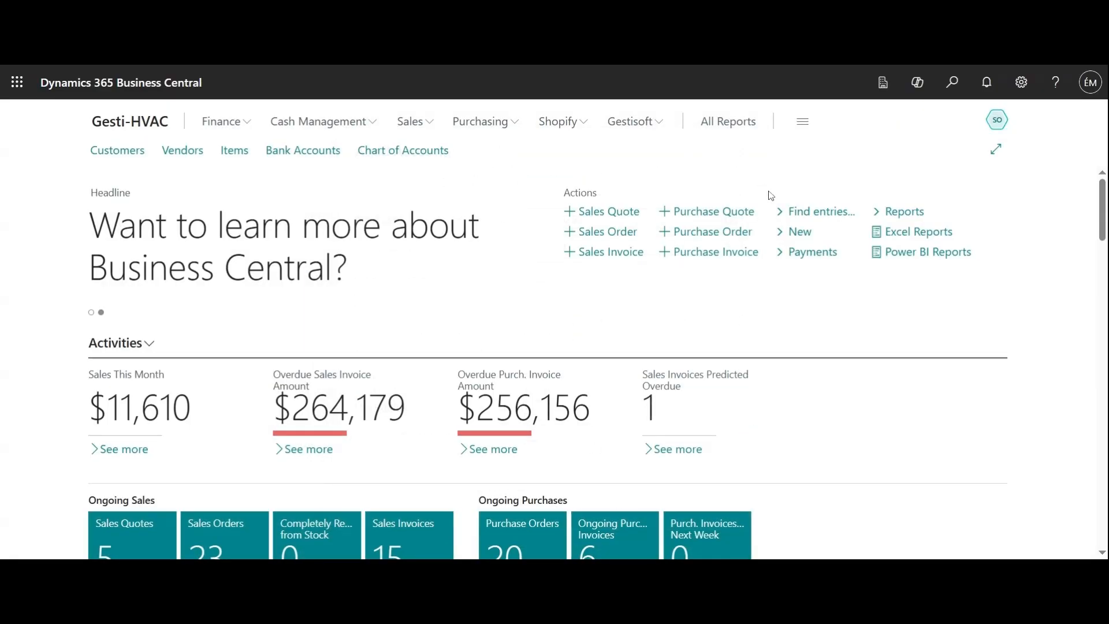
Step: Search for "payment jou" and open the Payment Journals page
{"action": "left_click", "coordinate": [952, 82]}
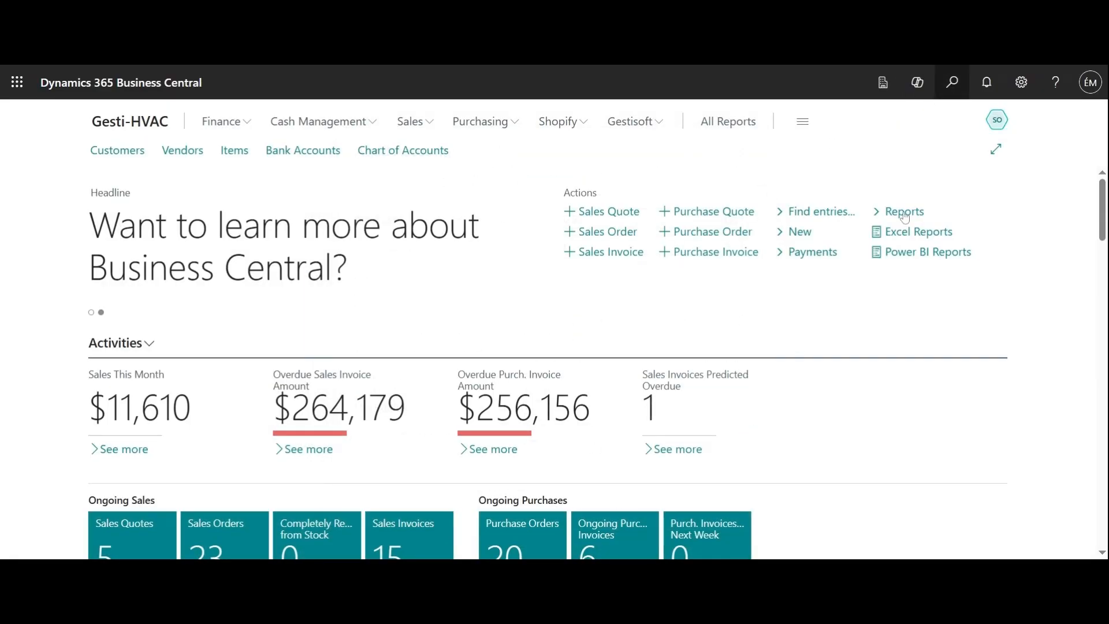
{"action": "type", "text": "payment jou"}
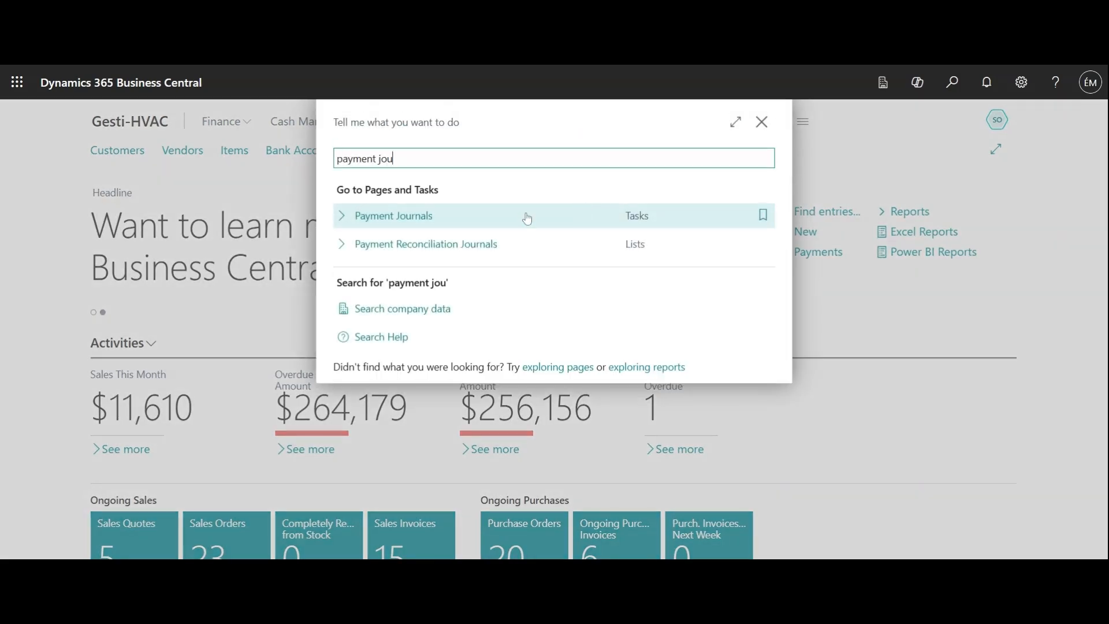
{"action": "left_click", "coordinate": [566, 228]}
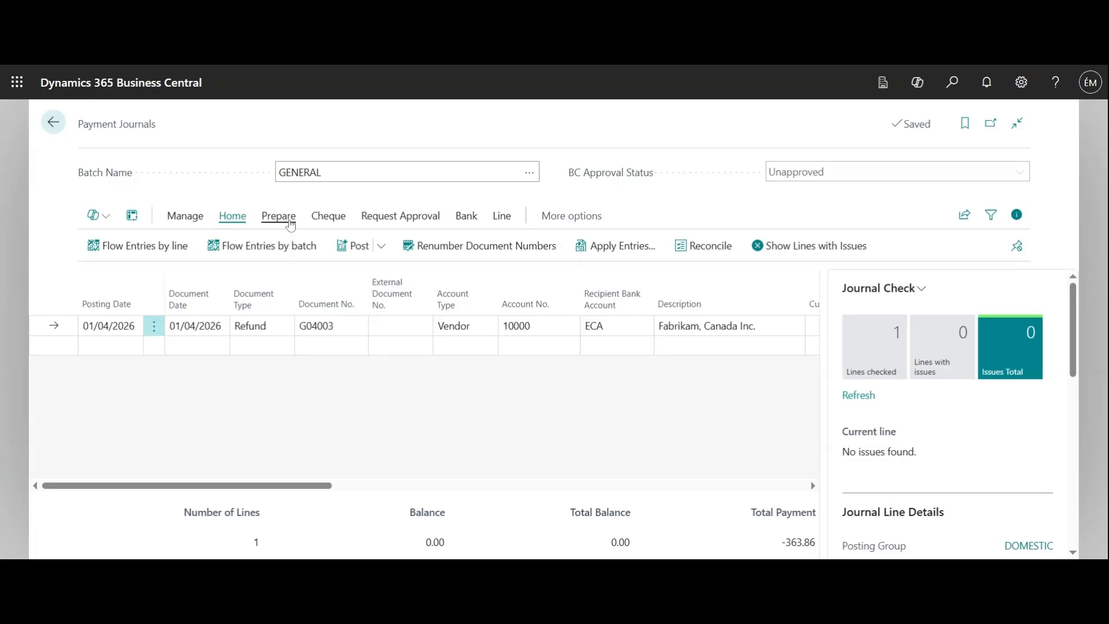
Step: In Suggest Vendor Payments, set the balancing account type to Bank Account and the balancing account number to SAVINGS
{"action": "left_click", "coordinate": [279, 216]}
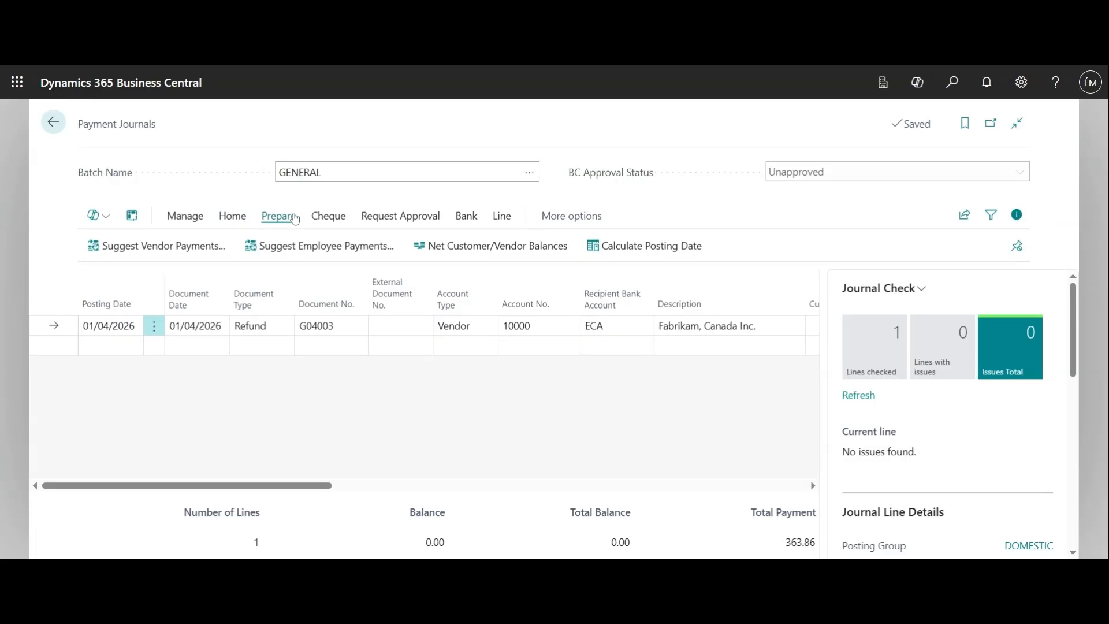
{"action": "left_click", "coordinate": [197, 255]}
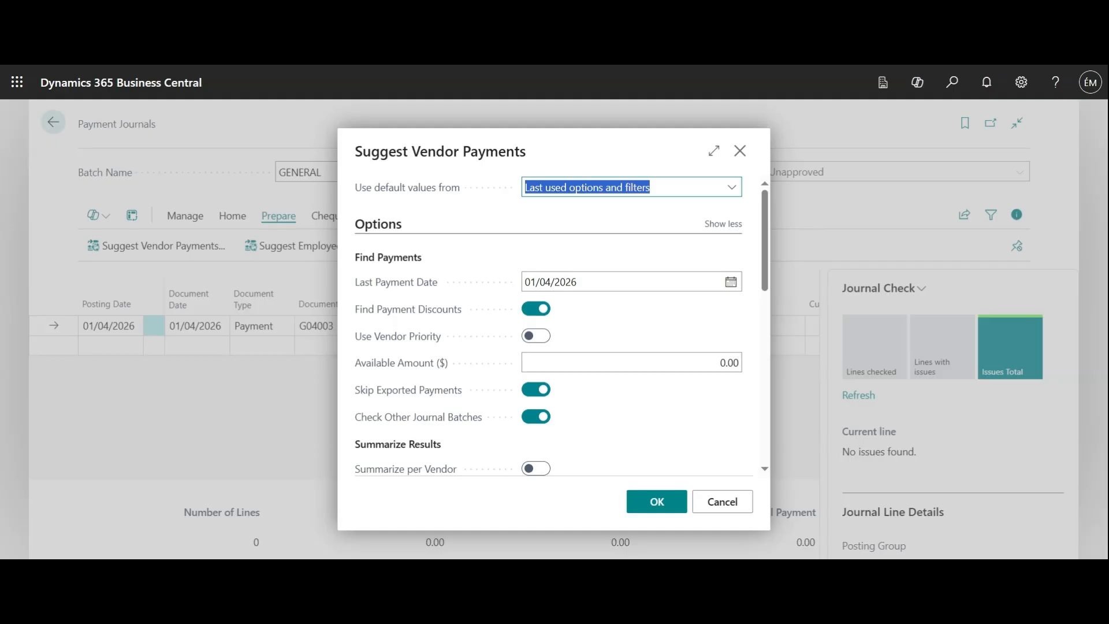
{"action": "scroll", "coordinate": [668, 317], "scroll_direction": "down", "scroll_amount": 4}
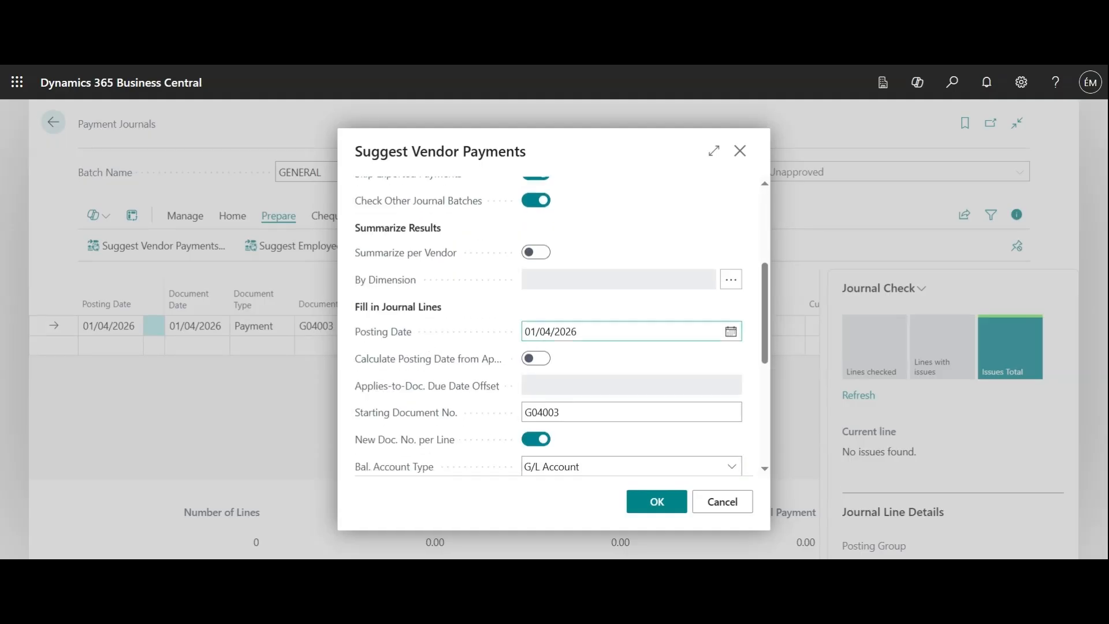
{"action": "scroll", "coordinate": [554, 326], "scroll_direction": "down", "scroll_amount": 3}
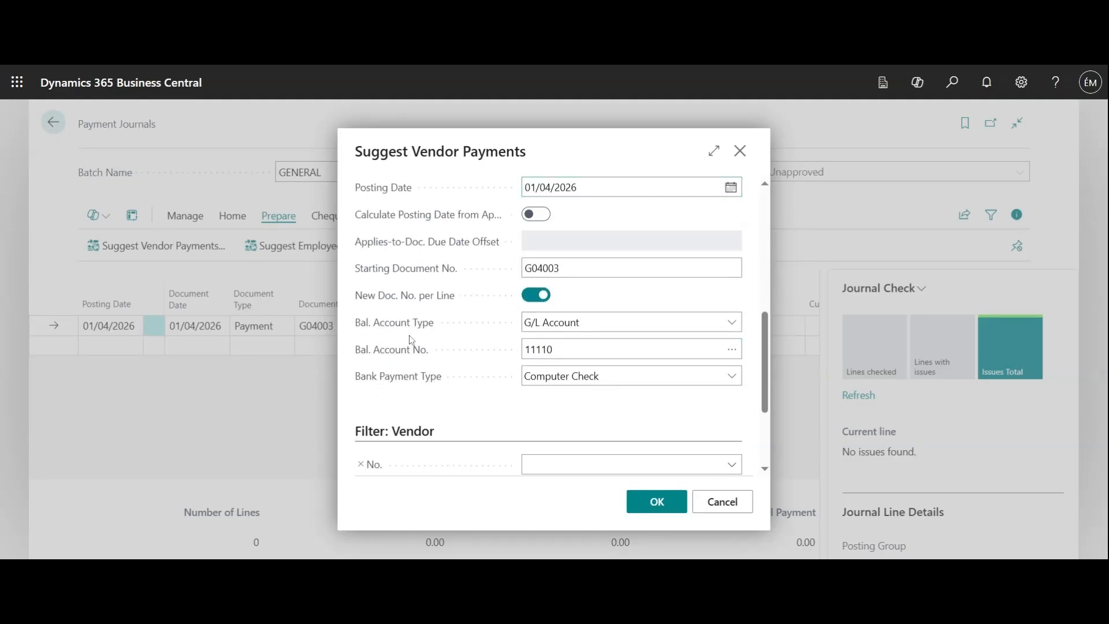
{"action": "left_click", "coordinate": [731, 327]}
{"action": "left_click", "coordinate": [620, 405]}
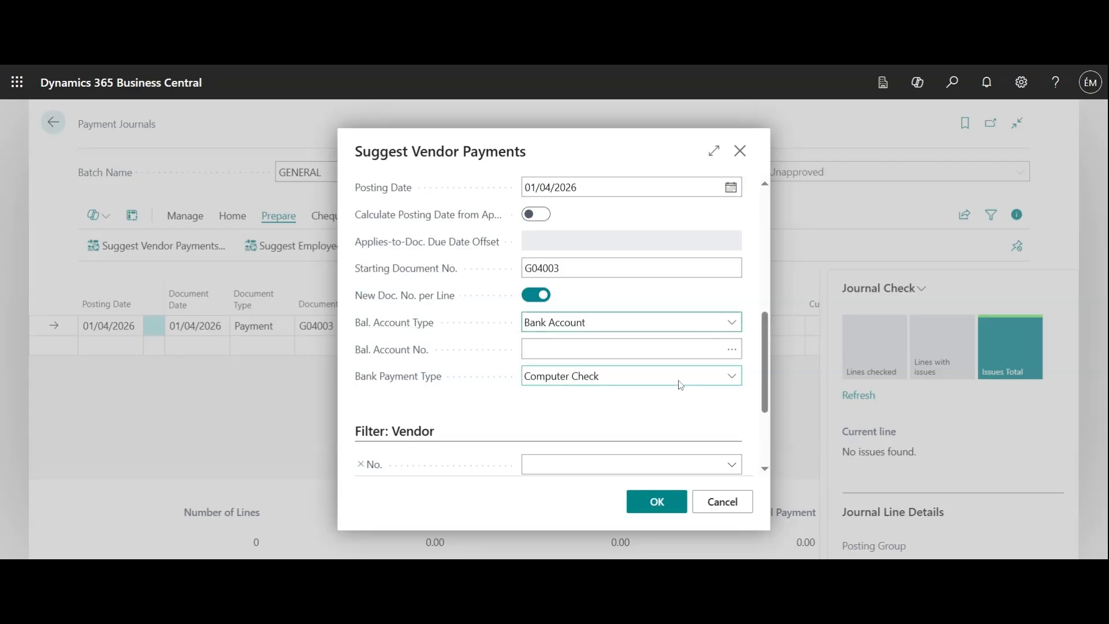
{"action": "left_click", "coordinate": [731, 350]}
{"action": "left_click", "coordinate": [733, 351]}
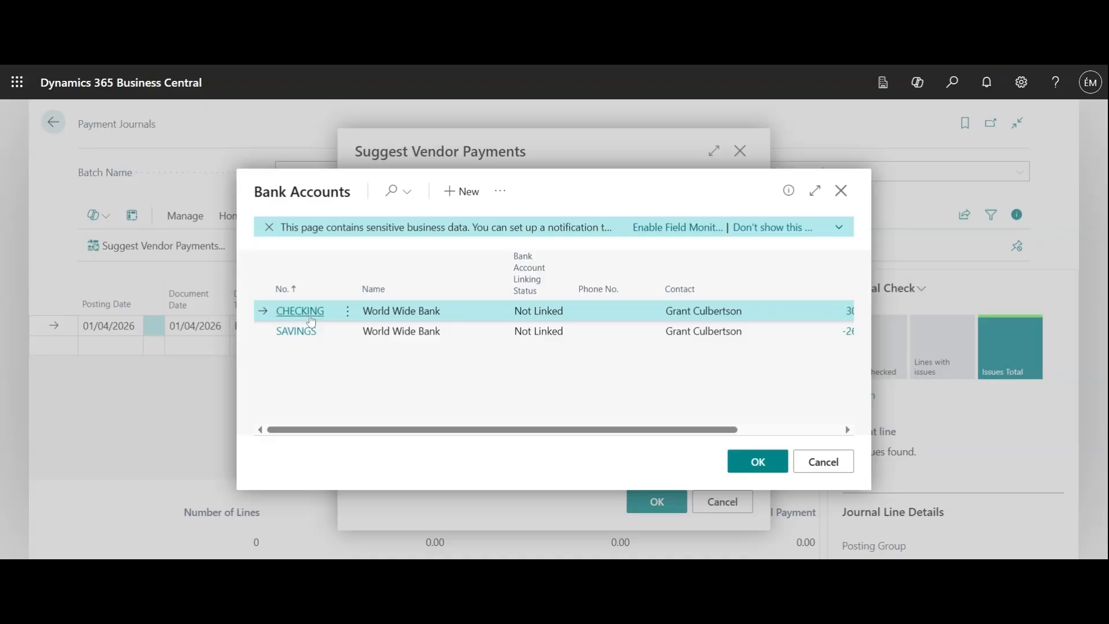
{"action": "left_click", "coordinate": [296, 331]}
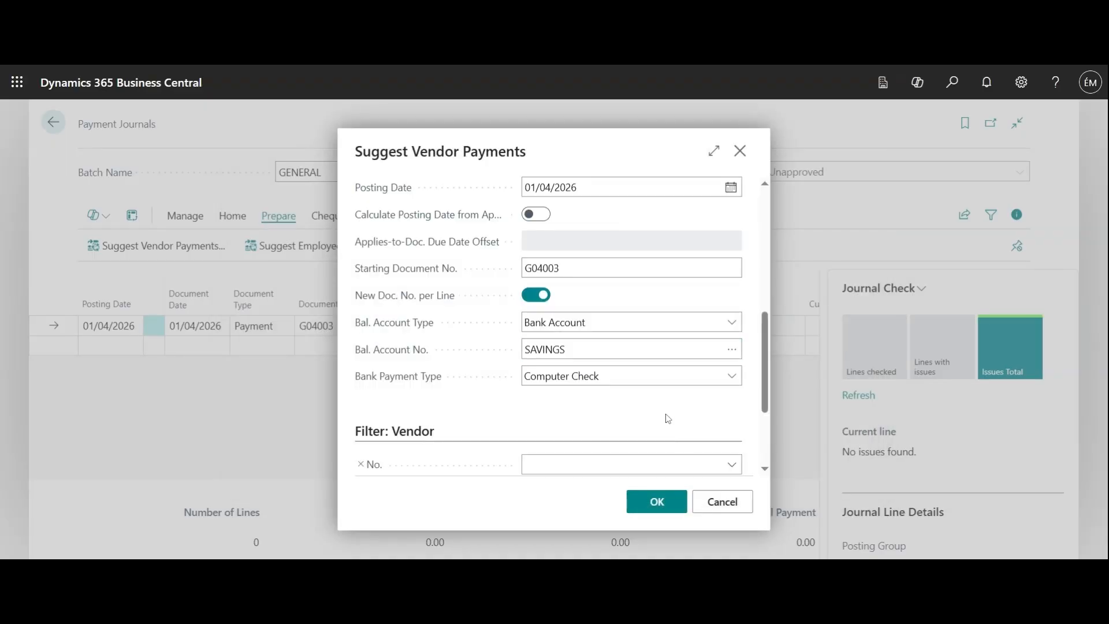
Step: Generate the suggested vendor payment lines using the Computer Check payment type, without any vendor filters, and acknowledge the result
{"action": "mouse_move", "coordinate": [418, 387]}
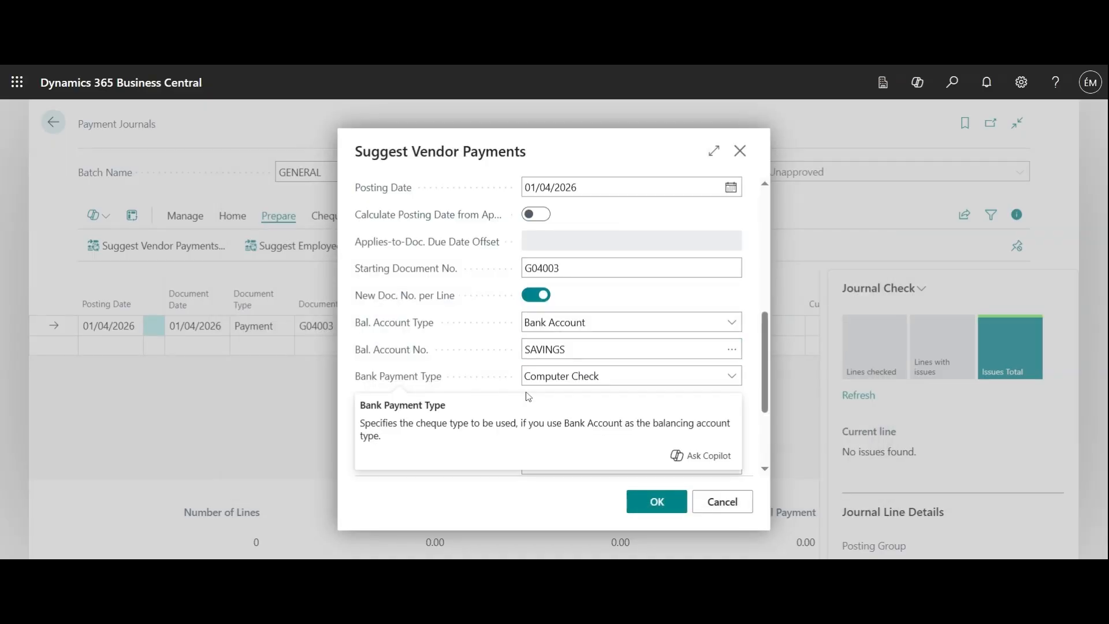
{"action": "scroll", "coordinate": [506, 411], "scroll_direction": "down", "scroll_amount": 2}
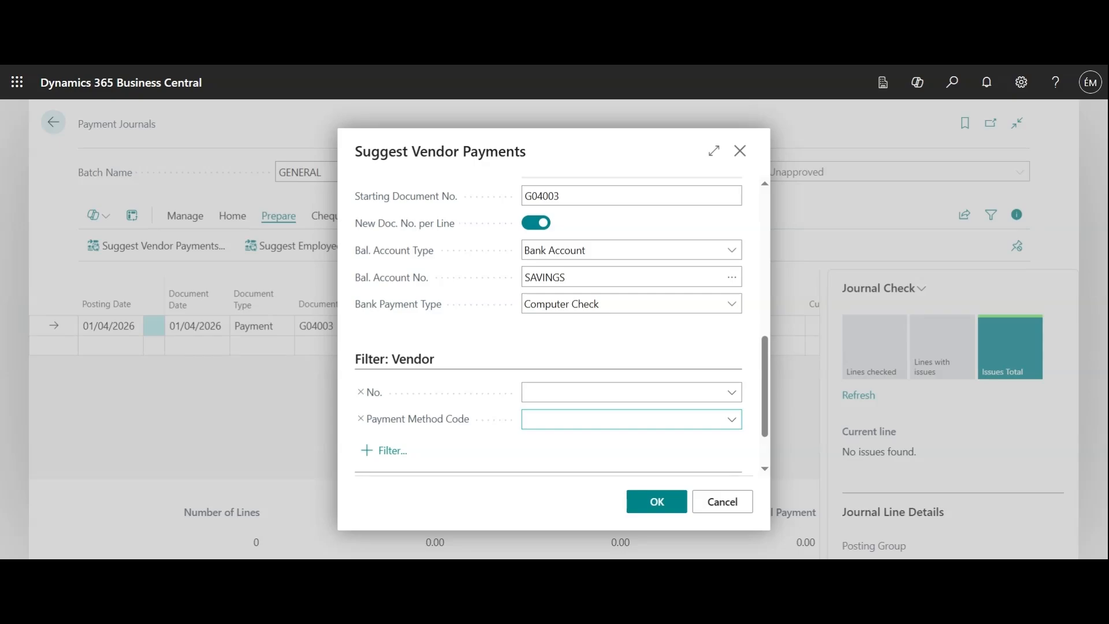
{"action": "scroll", "coordinate": [555, 326], "scroll_direction": "down", "scroll_amount": 2}
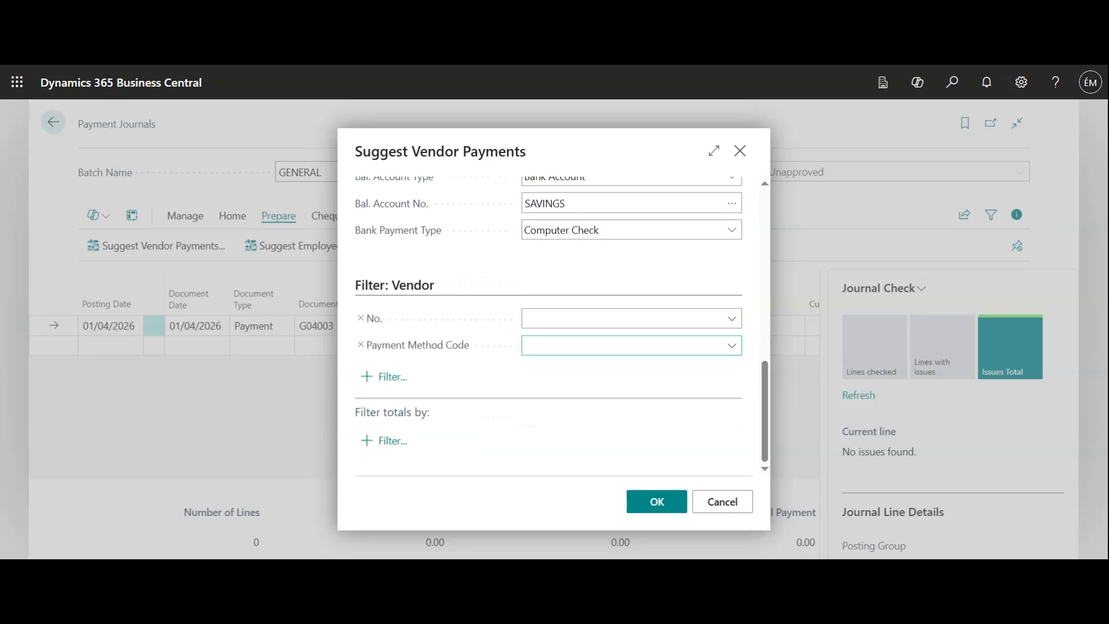
{"action": "left_click", "coordinate": [657, 506]}
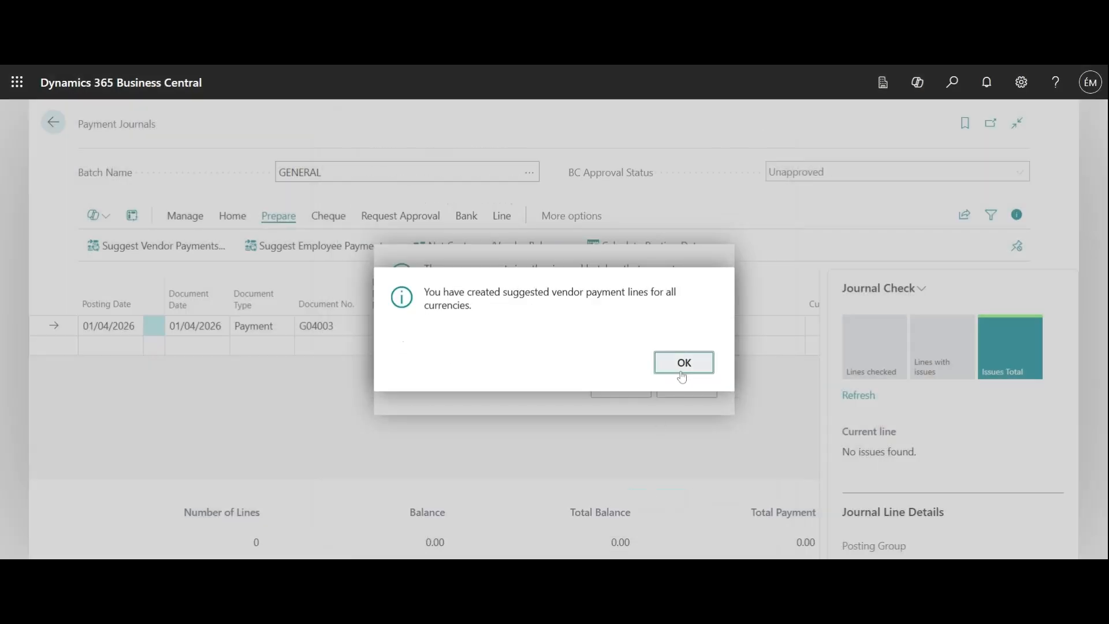
{"action": "left_click", "coordinate": [682, 374]}
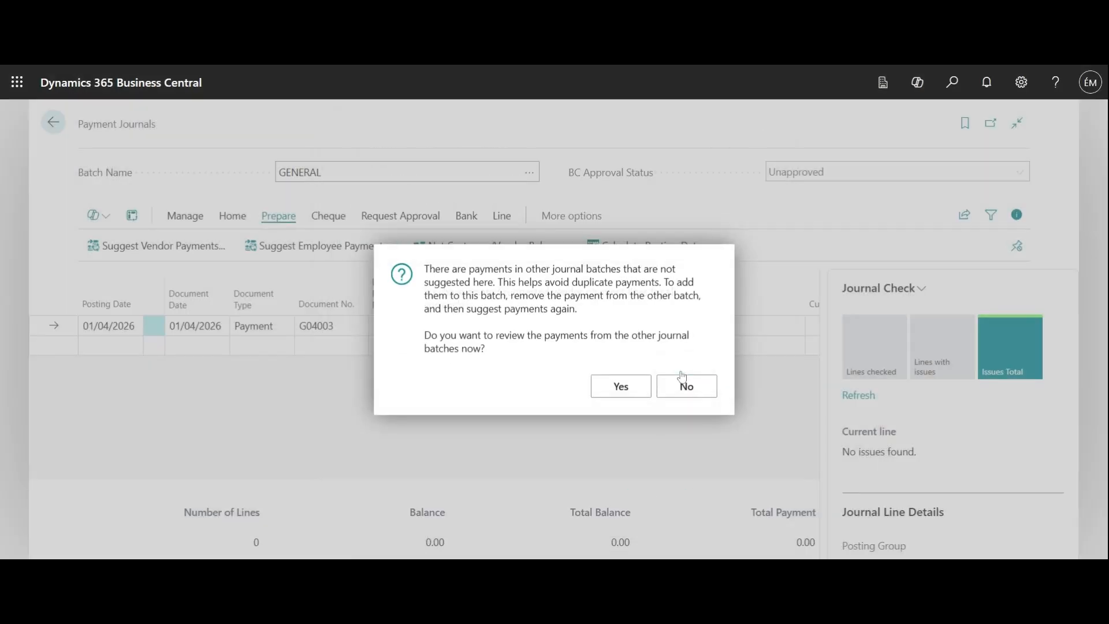
Step: Open the payments from the other journal batches, and review the CASH batch's payment lines and available cheque actions
{"action": "left_click", "coordinate": [639, 391]}
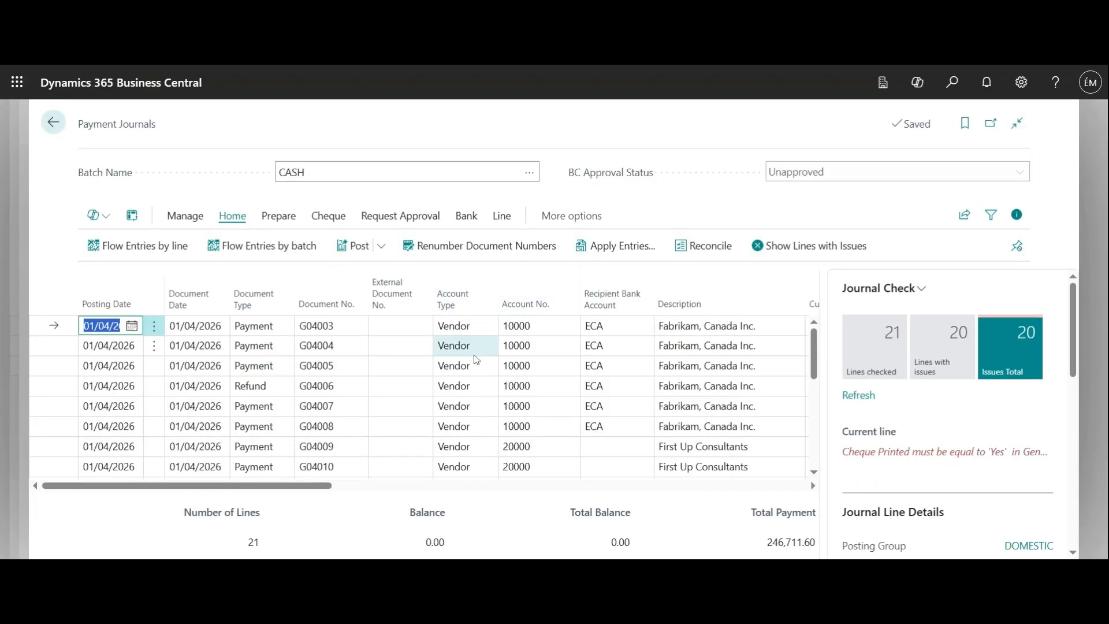
{"action": "scroll", "coordinate": [473, 364], "scroll_direction": "down", "scroll_amount": 5}
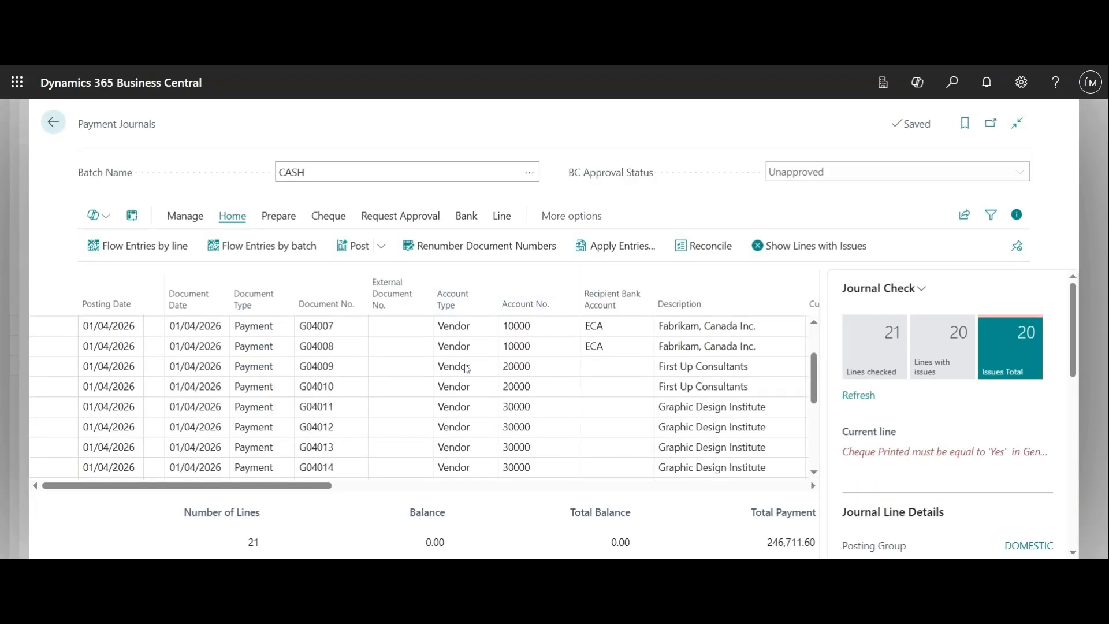
{"action": "scroll", "coordinate": [467, 370], "scroll_direction": "down", "scroll_amount": 3}
{"action": "scroll", "coordinate": [465, 370], "scroll_direction": "up", "scroll_amount": 6}
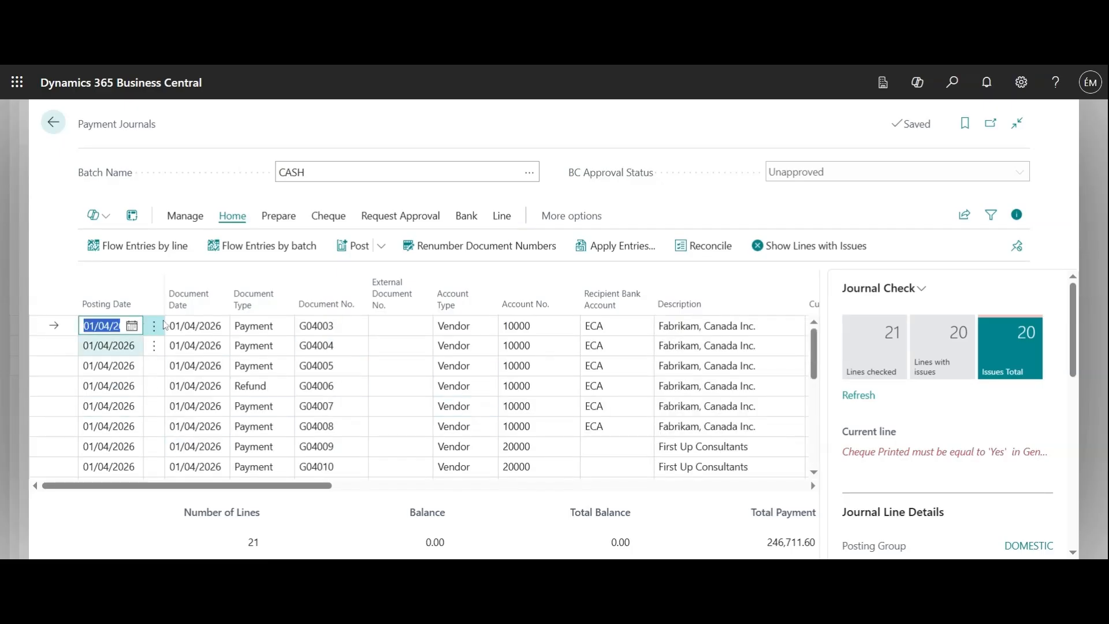
{"action": "mouse_move", "coordinate": [328, 488]}
{"action": "left_mouse_down"}
{"action": "mouse_move", "coordinate": [543, 481]}
{"action": "mouse_move", "coordinate": [334, 494]}
{"action": "left_mouse_up"}
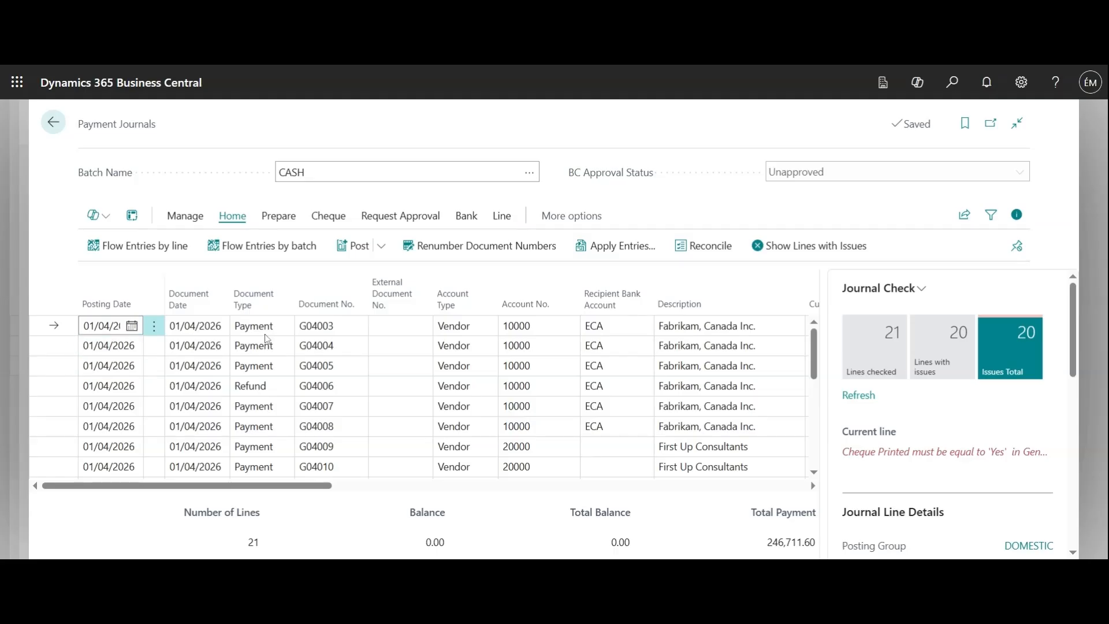
{"action": "left_click", "coordinate": [321, 224]}
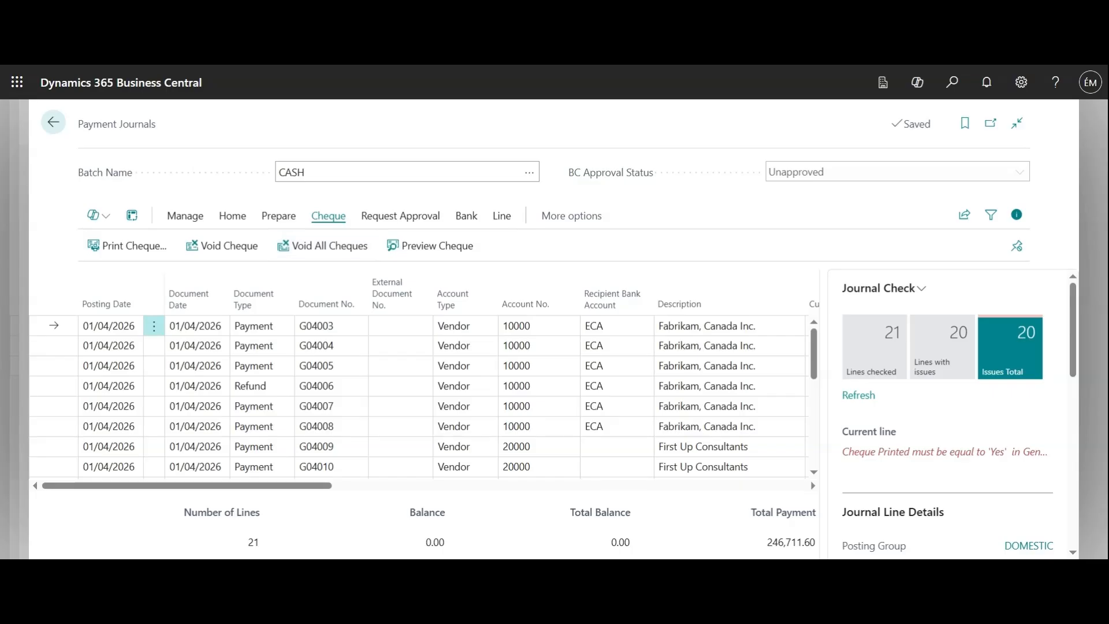
Step: Leave the payment journals and return to the company's home page
{"action": "left_click", "coordinate": [55, 126]}
{"action": "left_click", "coordinate": [55, 126]}
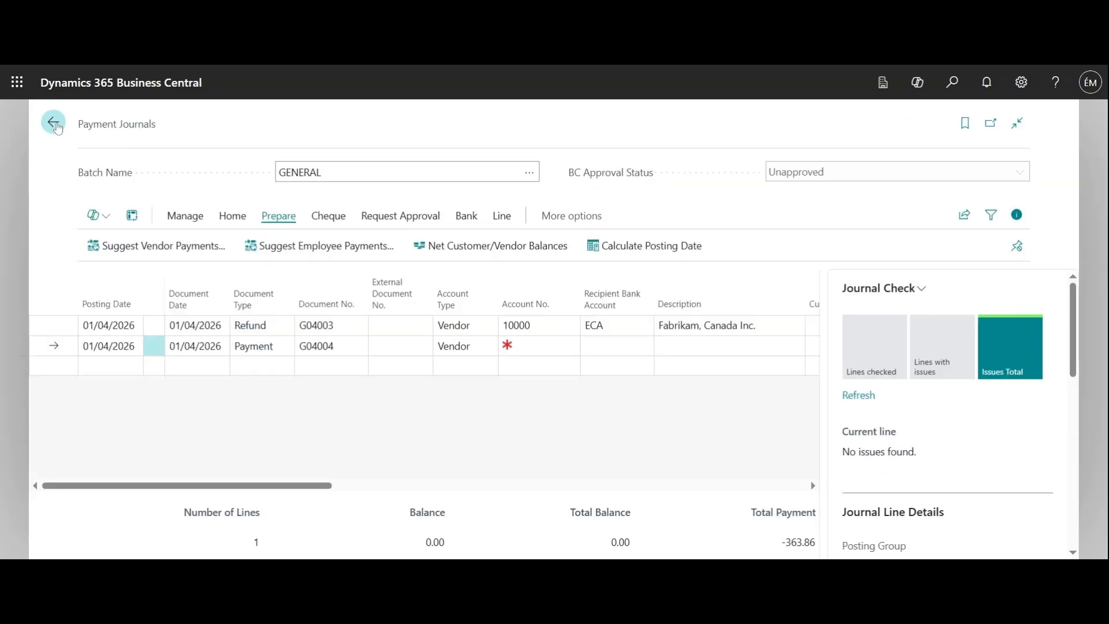
{"action": "left_click", "coordinate": [55, 125]}
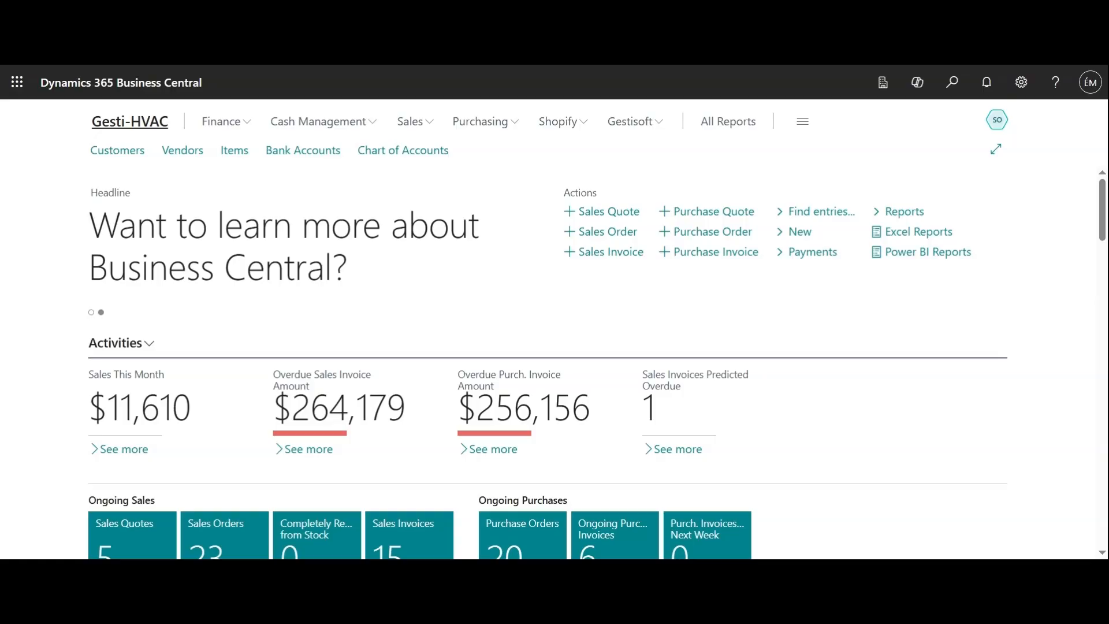
Step: Open the vendor card for Fabrikam, Canada Inc. and show the ledger entries behind its balance due
{"action": "left_click", "coordinate": [184, 153]}
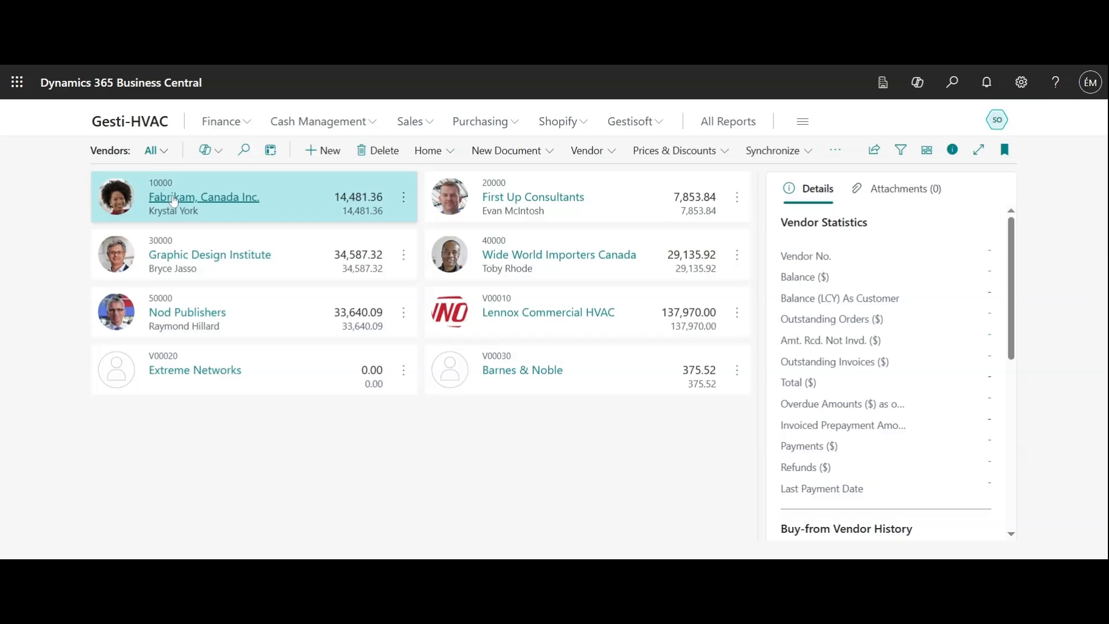
{"action": "left_click", "coordinate": [173, 200]}
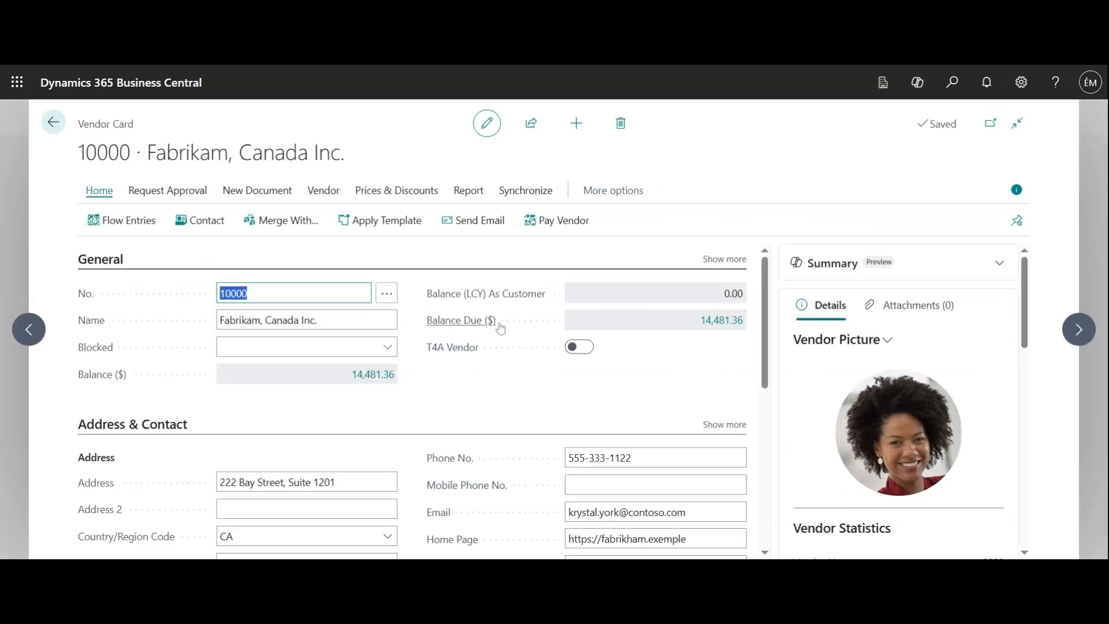
{"action": "left_click", "coordinate": [735, 324]}
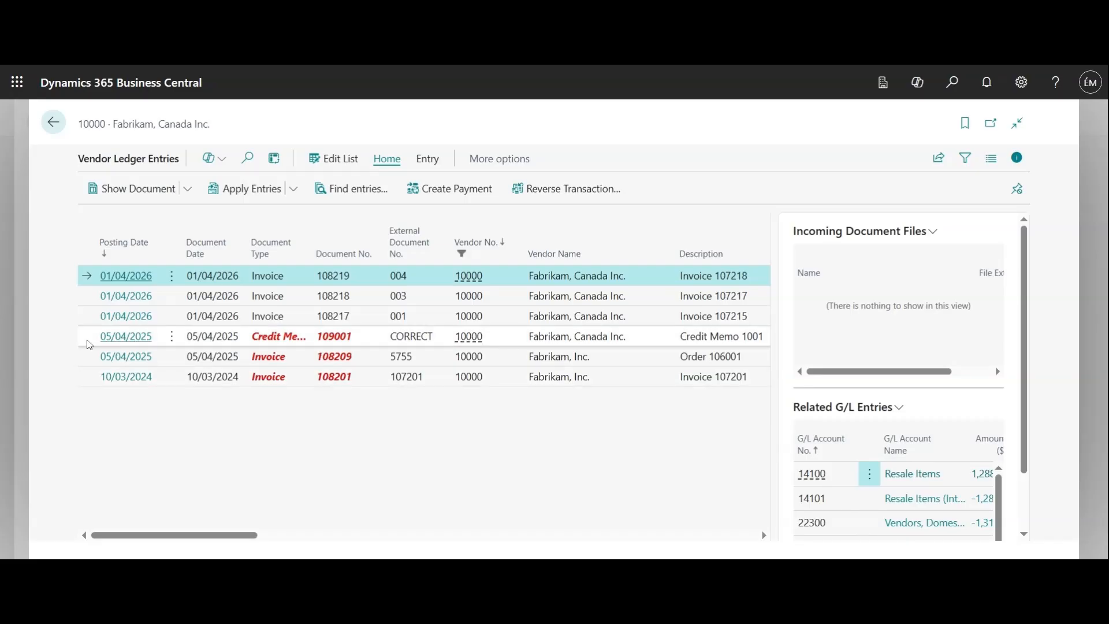
Step: Create a payment from the 05/04/2025 credit memo in the GENERAL batch, using the CHECKING bank account and Manual Check payment type
{"action": "left_click", "coordinate": [90, 343]}
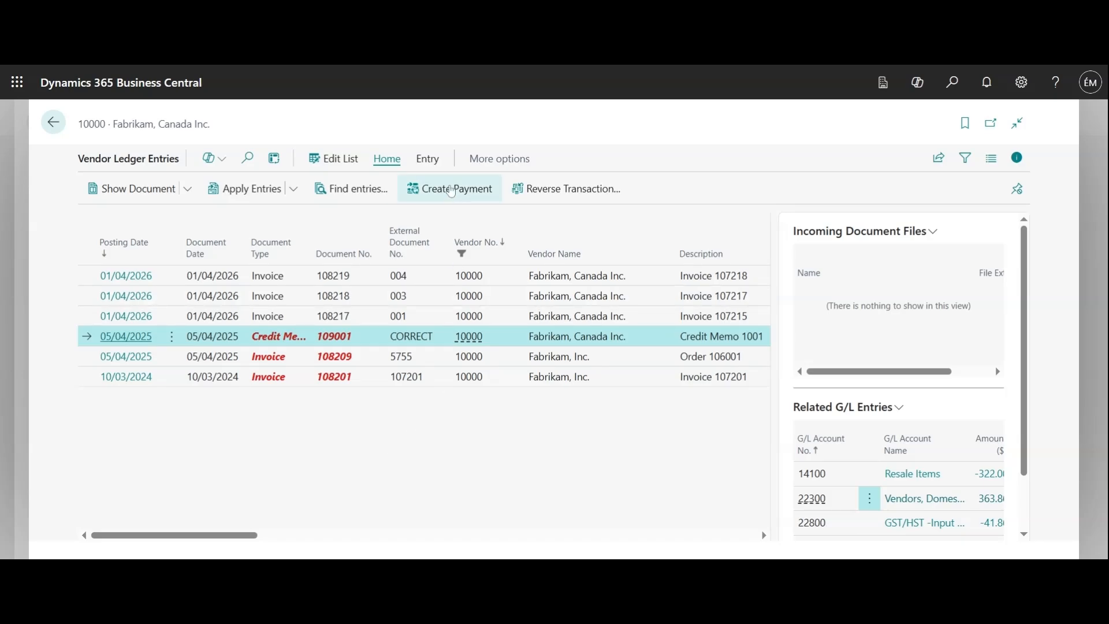
{"action": "left_click", "coordinate": [451, 190]}
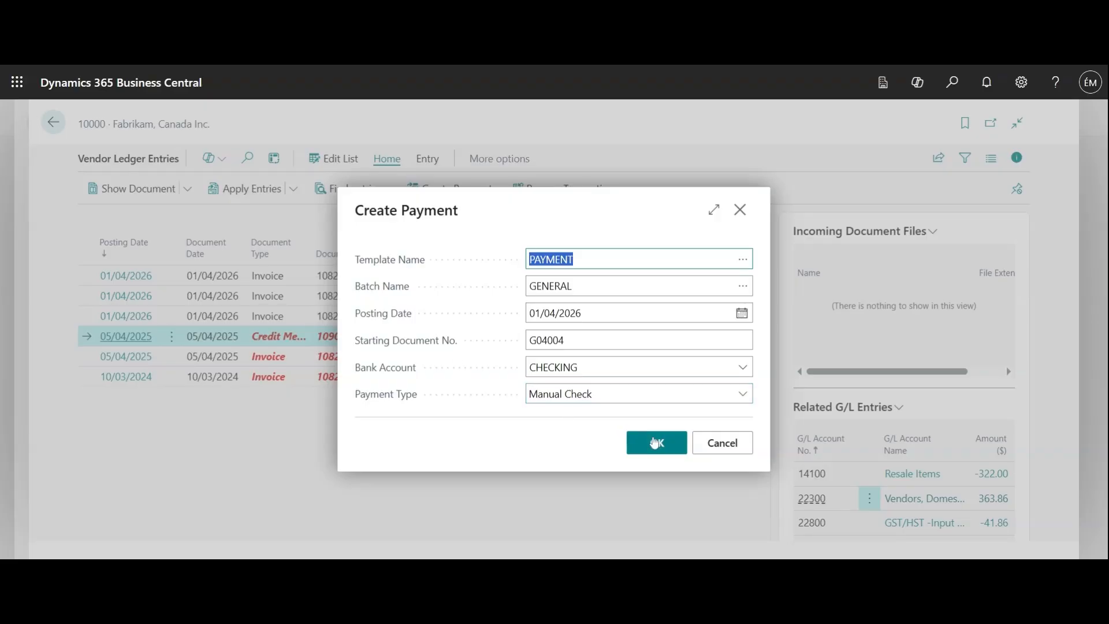
{"action": "left_click", "coordinate": [656, 445]}
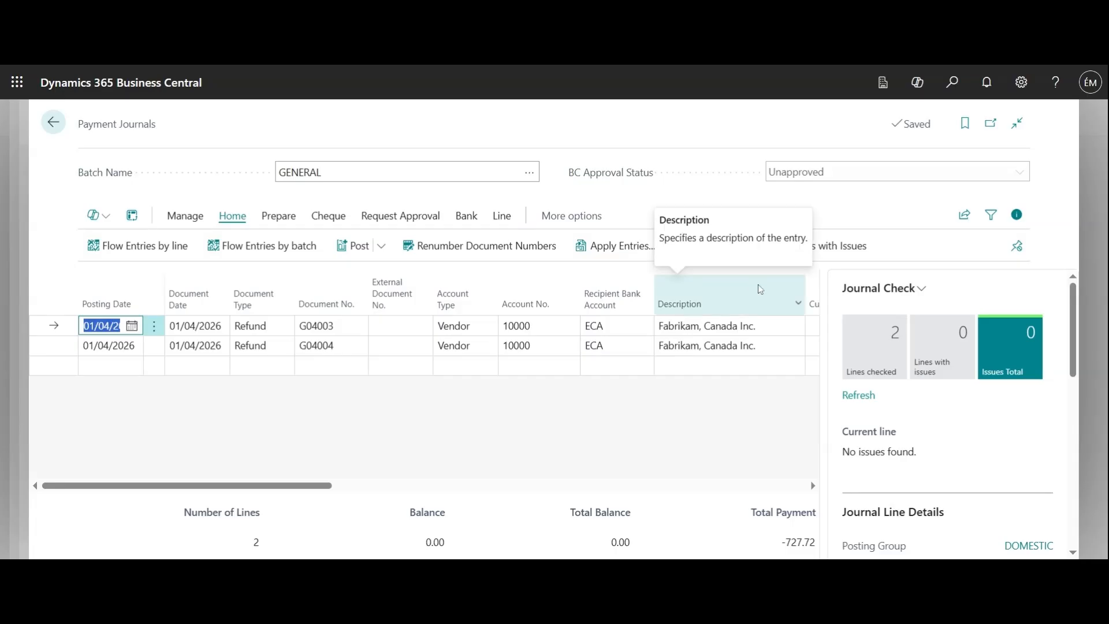
Step: Review which vendor entries the first refund line can be applied to and their Applies-to IDs, and close without applying any
{"action": "left_click", "coordinate": [621, 252]}
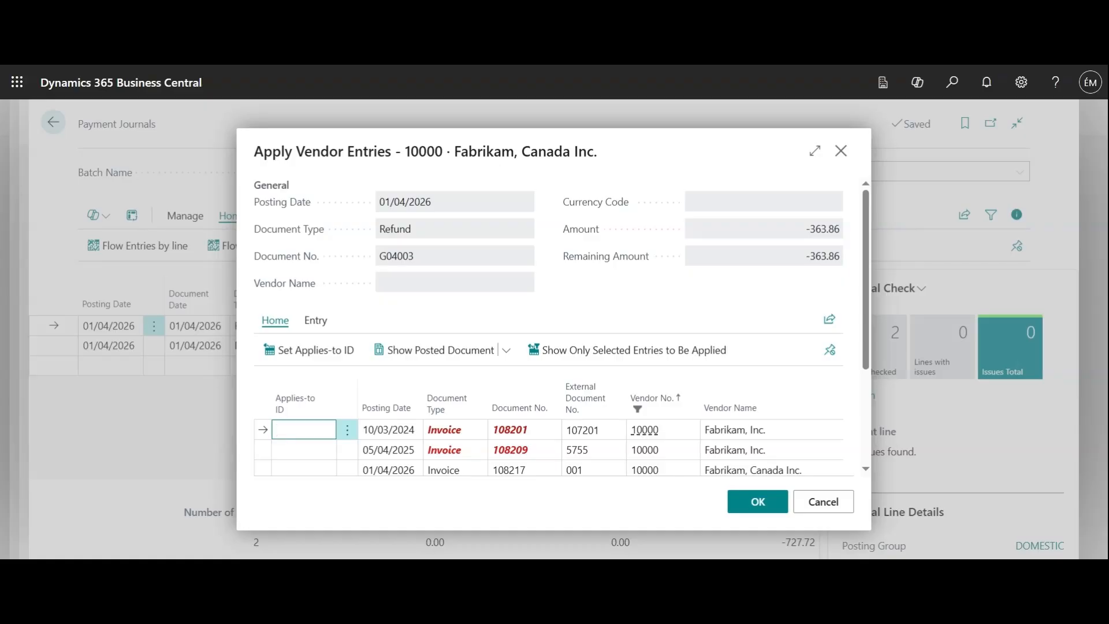
{"action": "scroll", "coordinate": [363, 425], "scroll_direction": "down", "scroll_amount": 3}
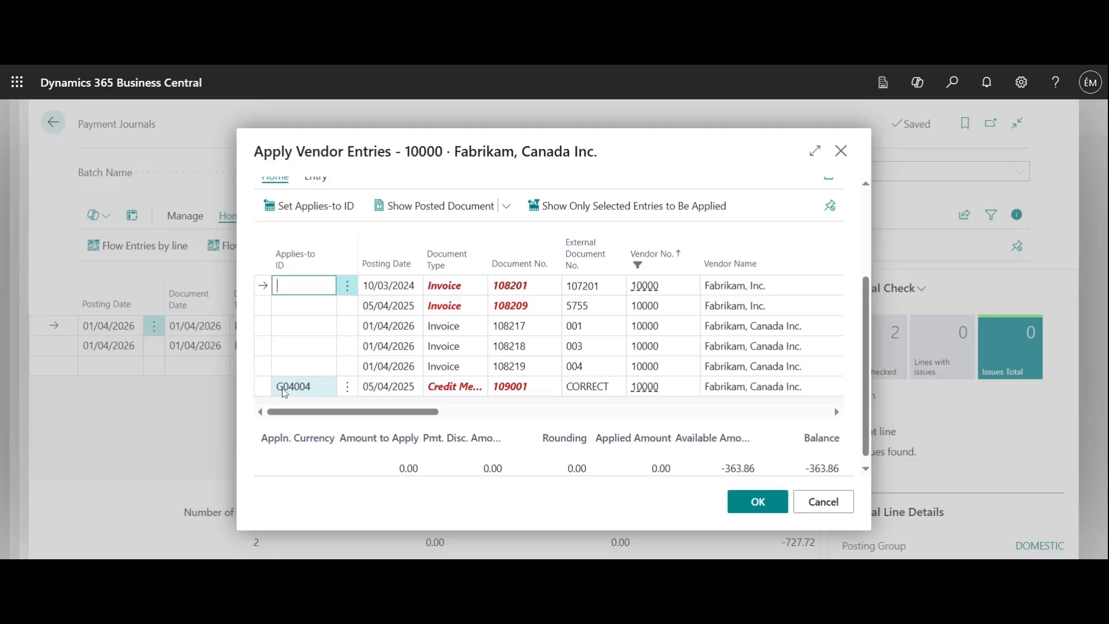
{"action": "scroll", "coordinate": [420, 408], "scroll_direction": "up", "scroll_amount": 3}
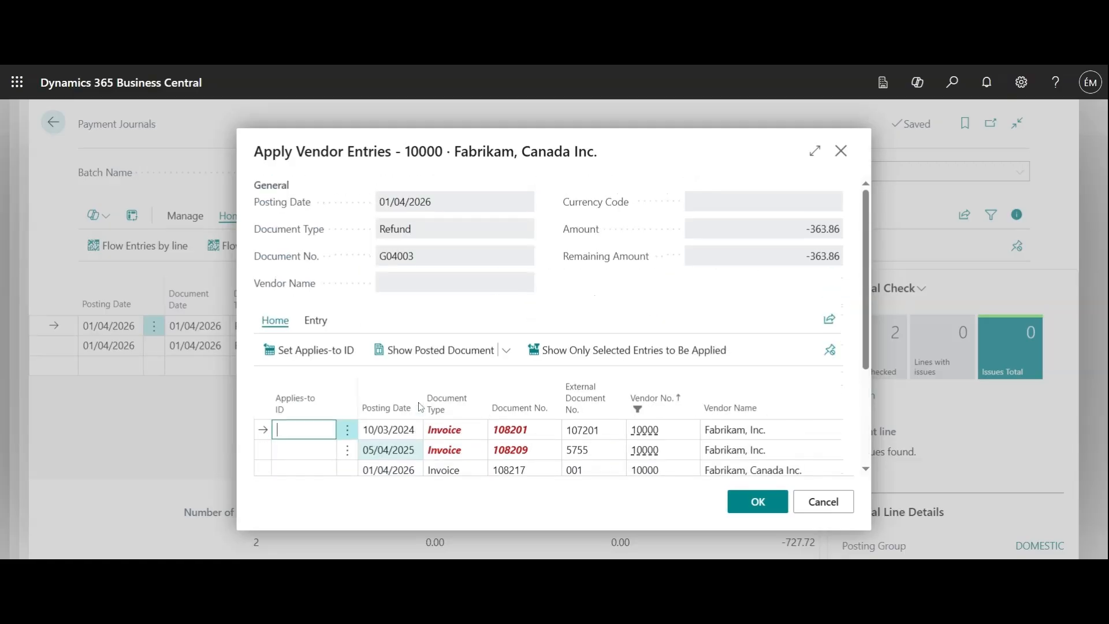
{"action": "scroll", "coordinate": [420, 408], "scroll_direction": "down", "scroll_amount": 3}
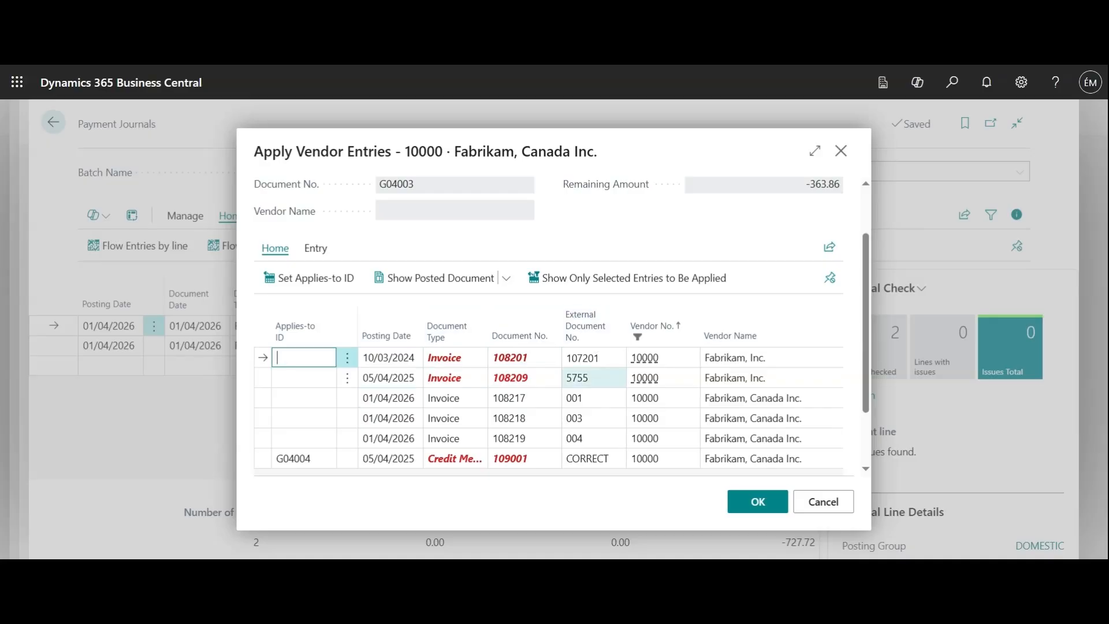
{"action": "scroll", "coordinate": [372, 364], "scroll_direction": "down", "scroll_amount": 3}
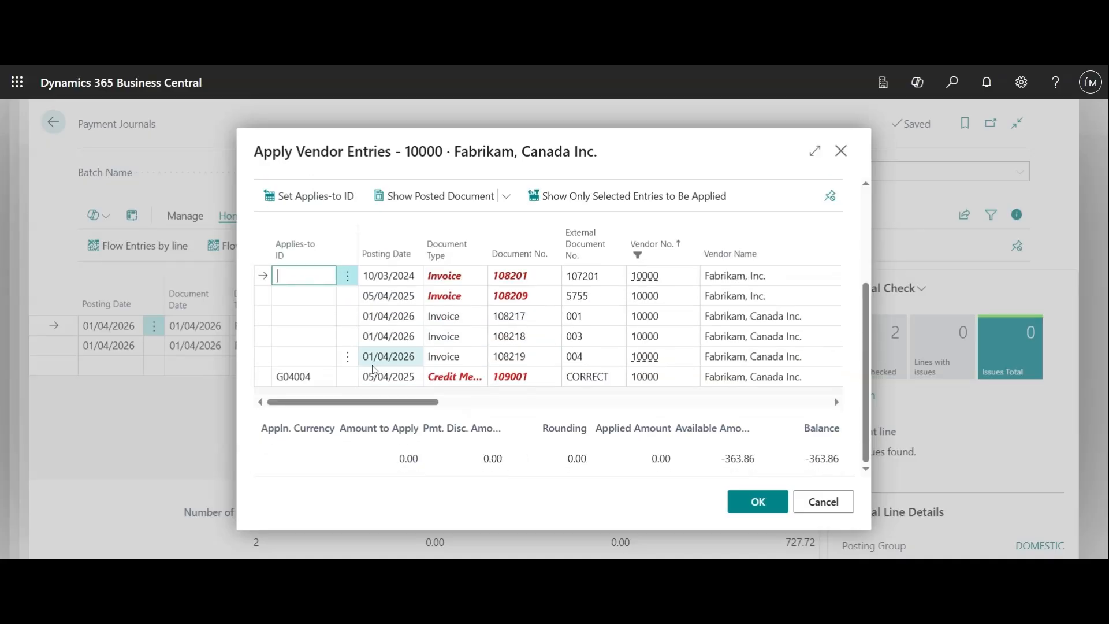
{"action": "left_click", "coordinate": [839, 152]}
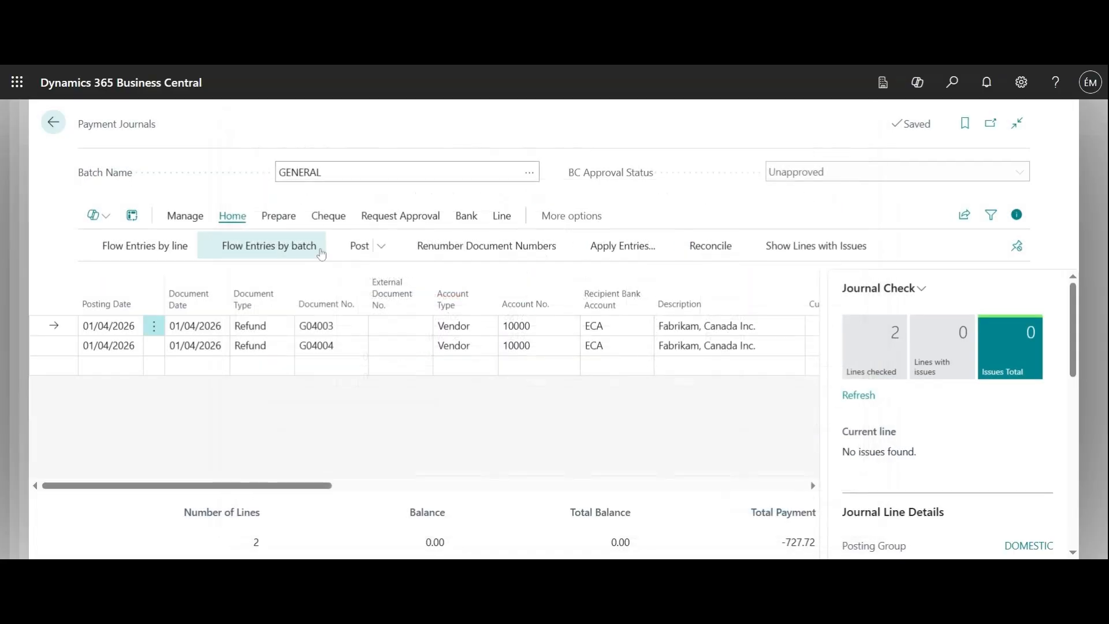